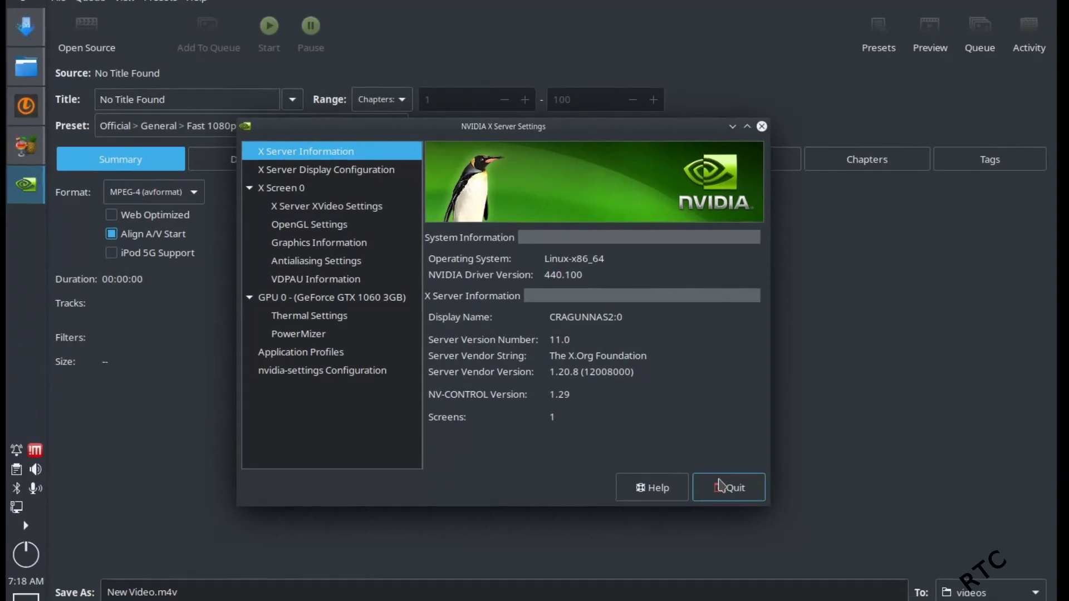
# Quit NVIDIA X Server Settings after checking driver version 440.100.
pyautogui.click(745, 501)
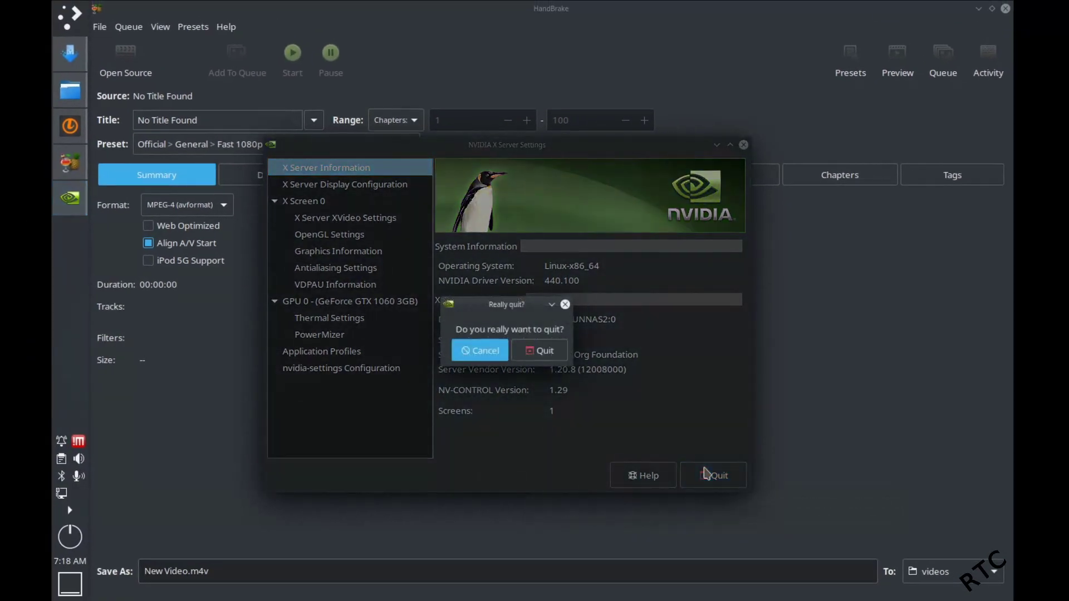
pyautogui.click(529, 354)
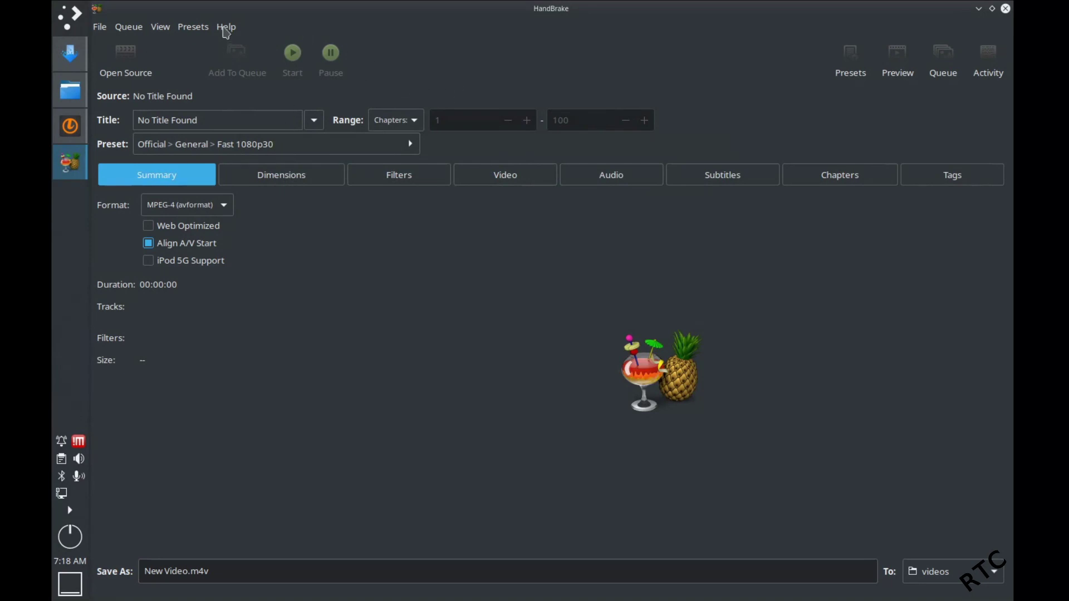
pyautogui.click(226, 27)
pyautogui.click(230, 47)
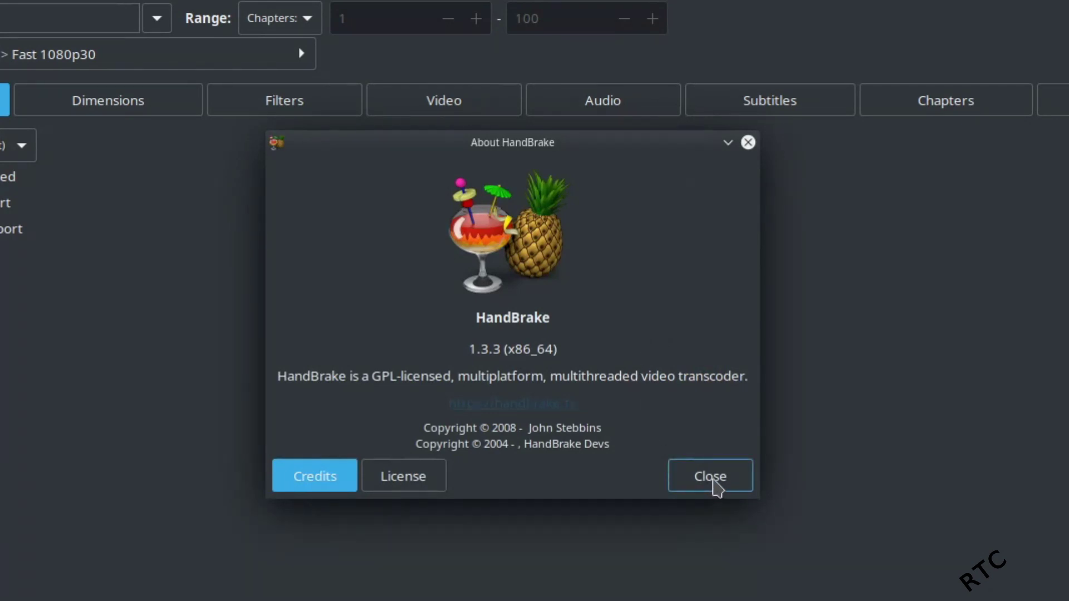
pyautogui.moveTo(717, 489); pyautogui.dragTo(696, 485)
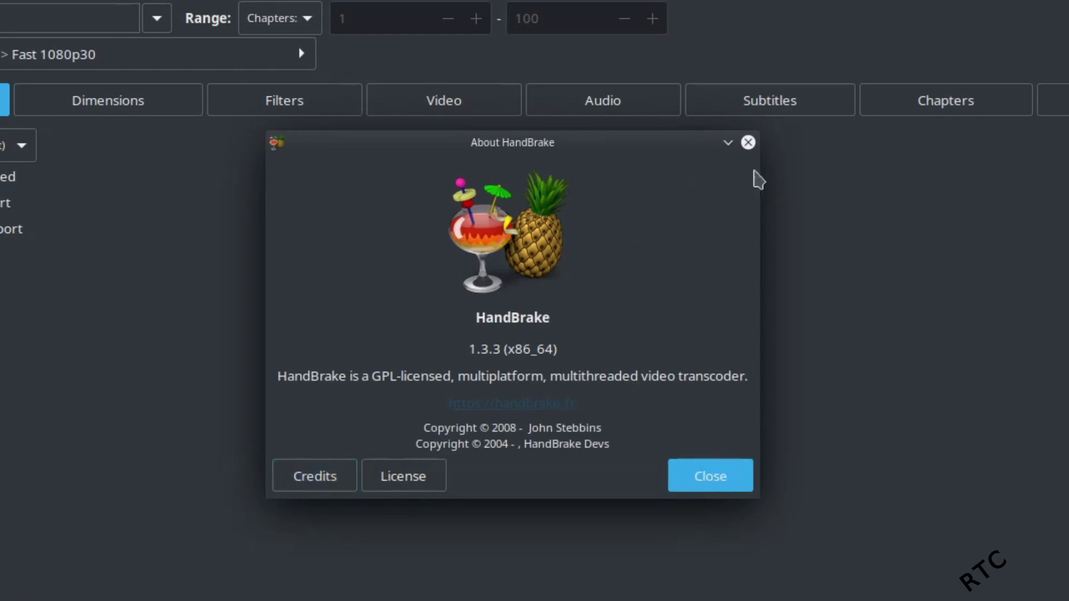
# Dismiss the version window and load Smart People.mkv from the videos folder as the source.
pyautogui.click(745, 147)
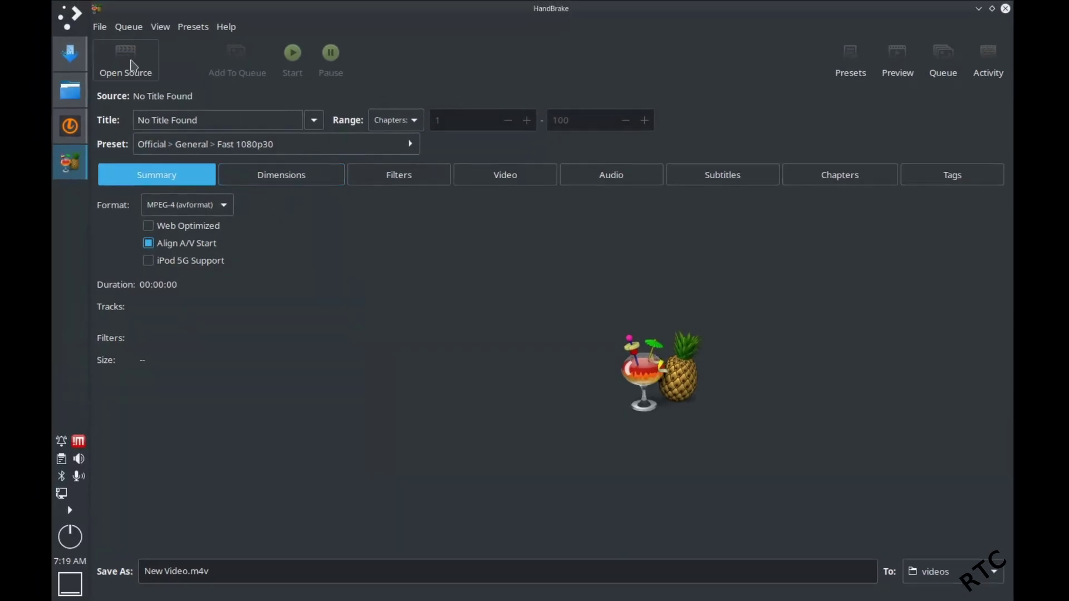
pyautogui.click(129, 65)
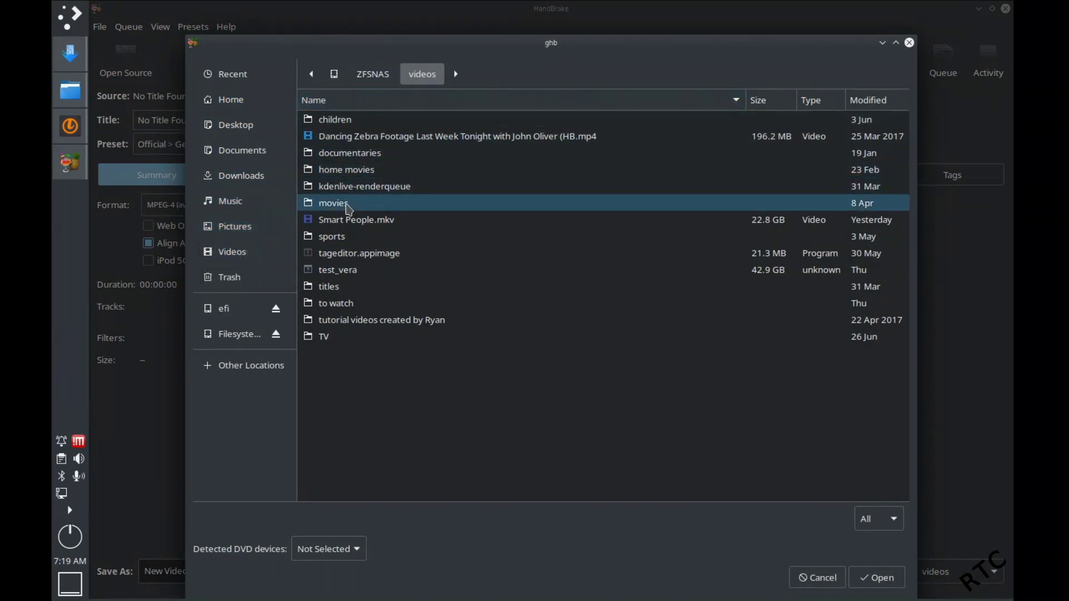
pyautogui.click(350, 222)
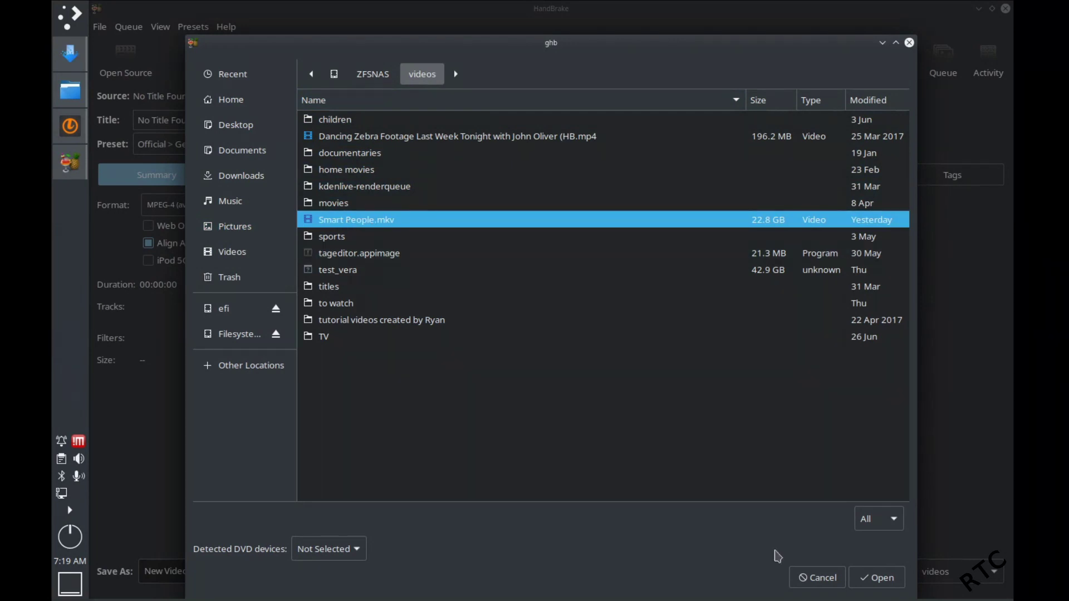
pyautogui.click(874, 583)
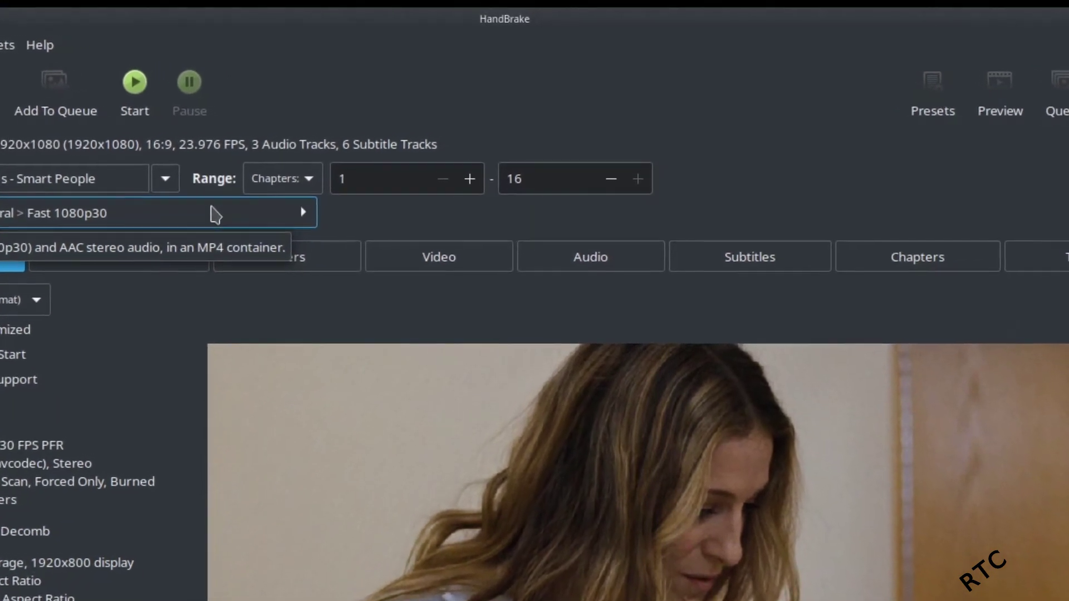
# Apply the Official General preset Super HQ 1080p30 Surround to the Smart People job.
pyautogui.click(215, 214)
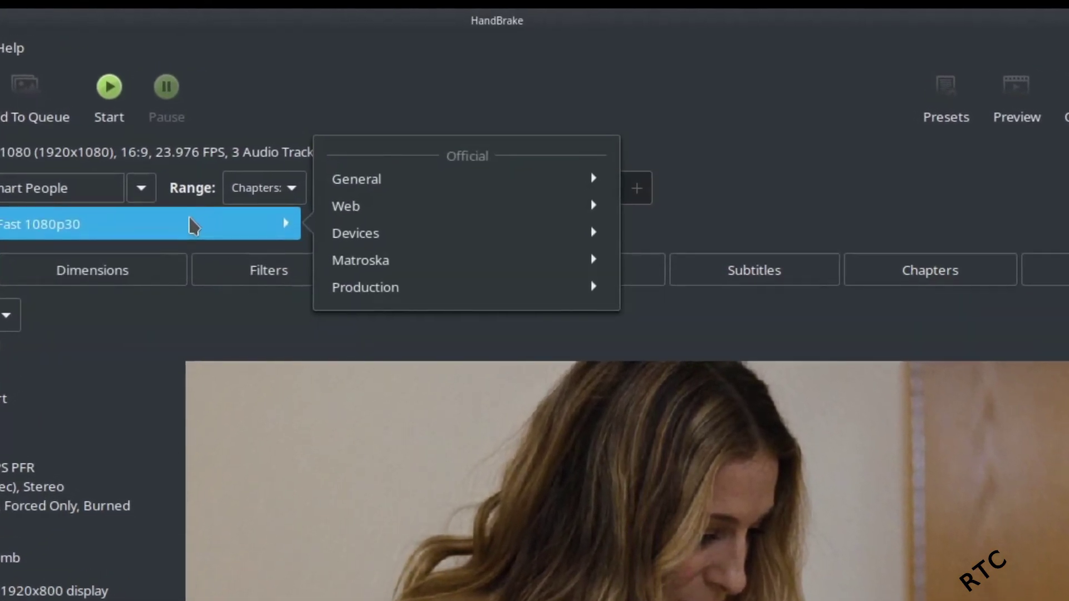
pyautogui.click(345, 184)
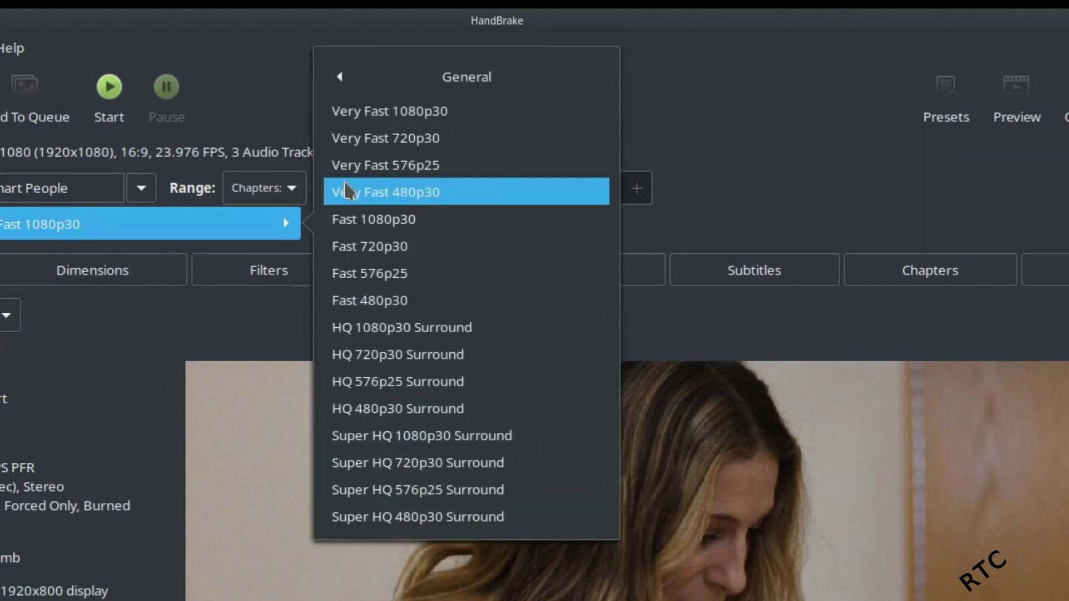
pyautogui.click(408, 440)
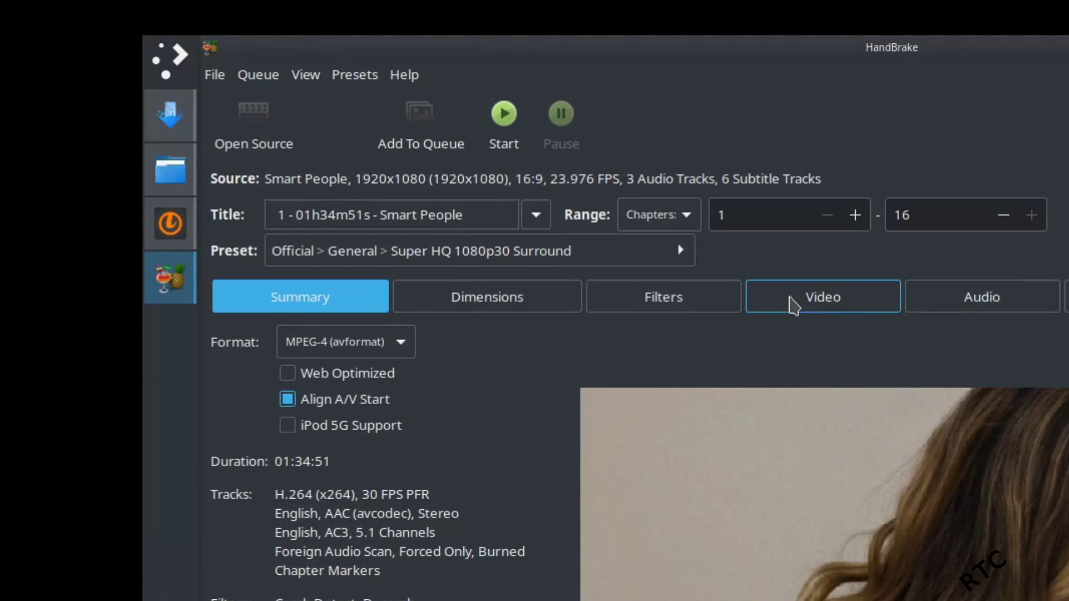
# Switch the video encoder to the H.264 (NVEnc) GPU encoder, marking the preset Modified.
pyautogui.click(794, 304)
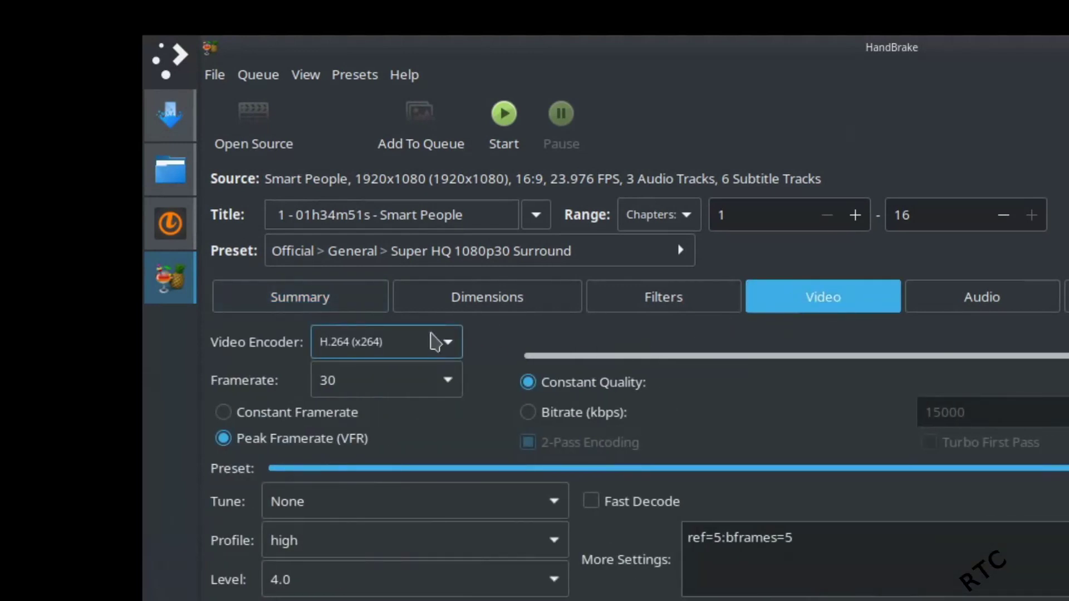
pyautogui.click(435, 342)
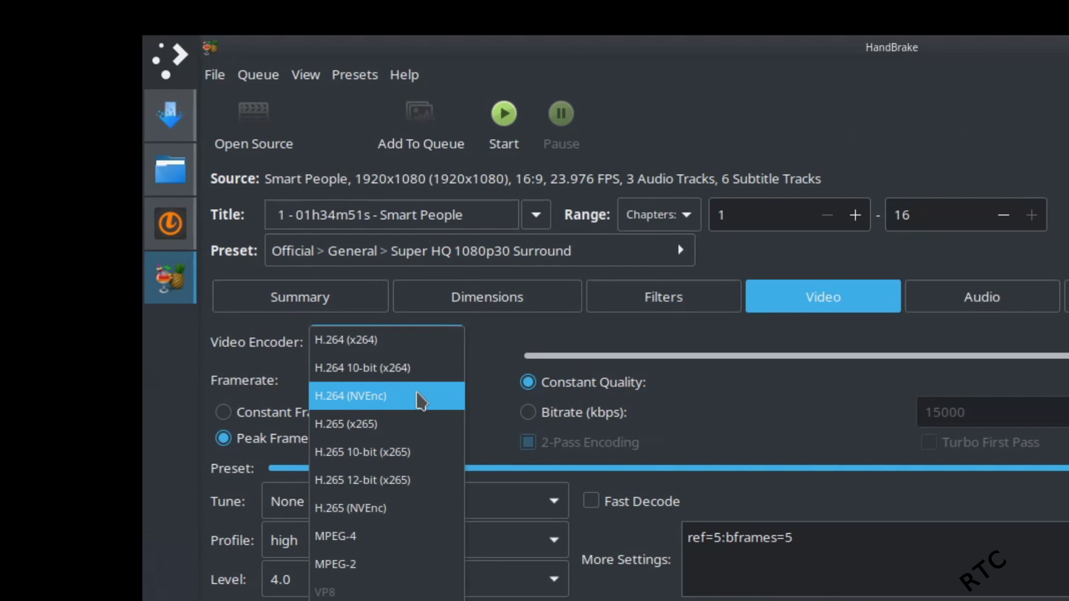
pyautogui.click(421, 401)
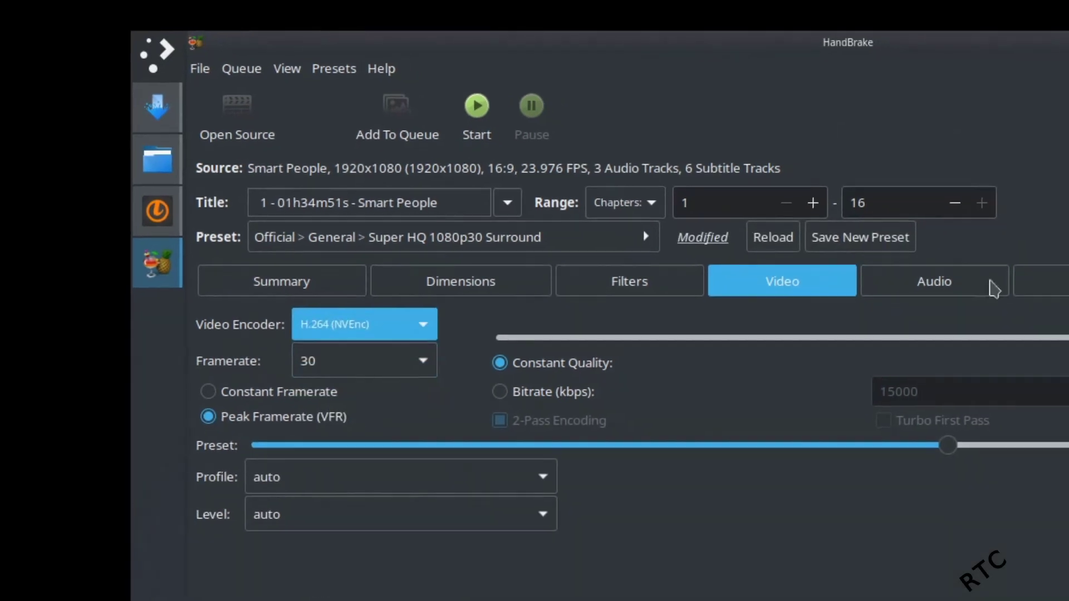
# Look over the Audio and Tags settings, then return to the Summary.
pyautogui.click(951, 282)
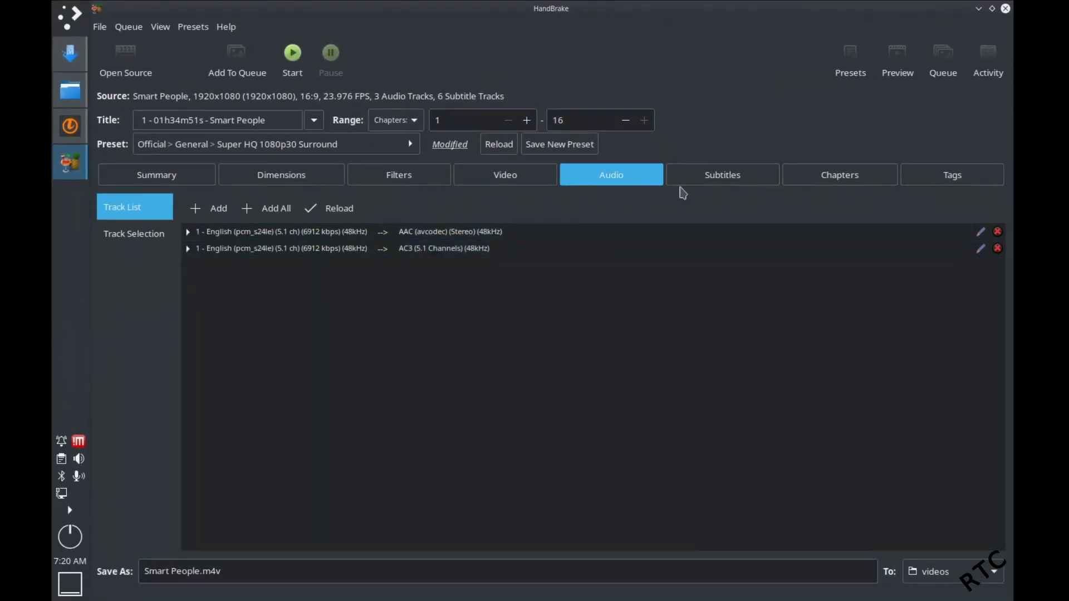
pyautogui.click(925, 176)
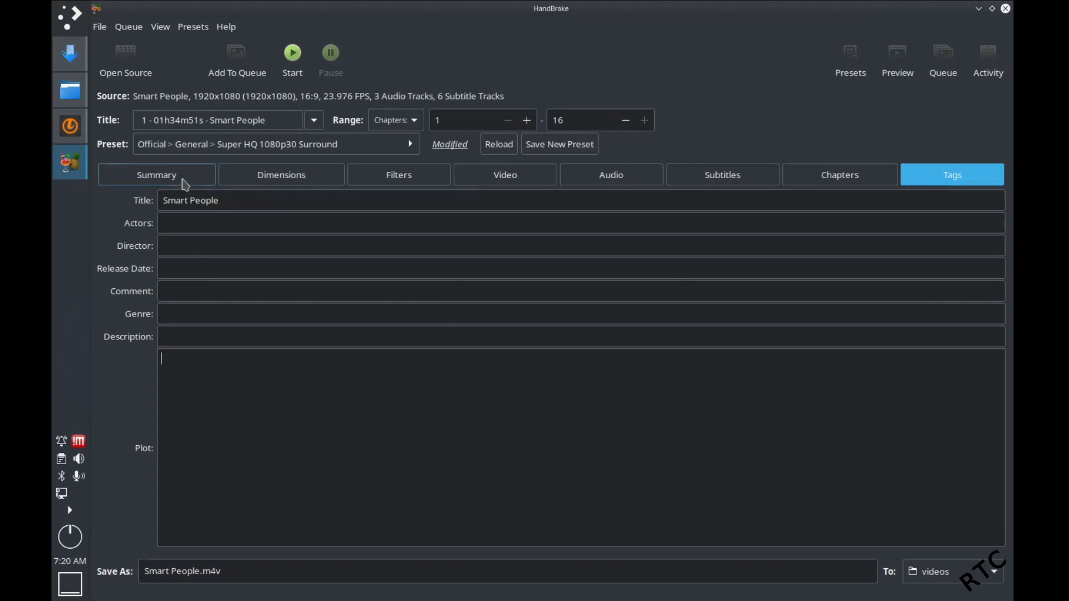
pyautogui.click(183, 180)
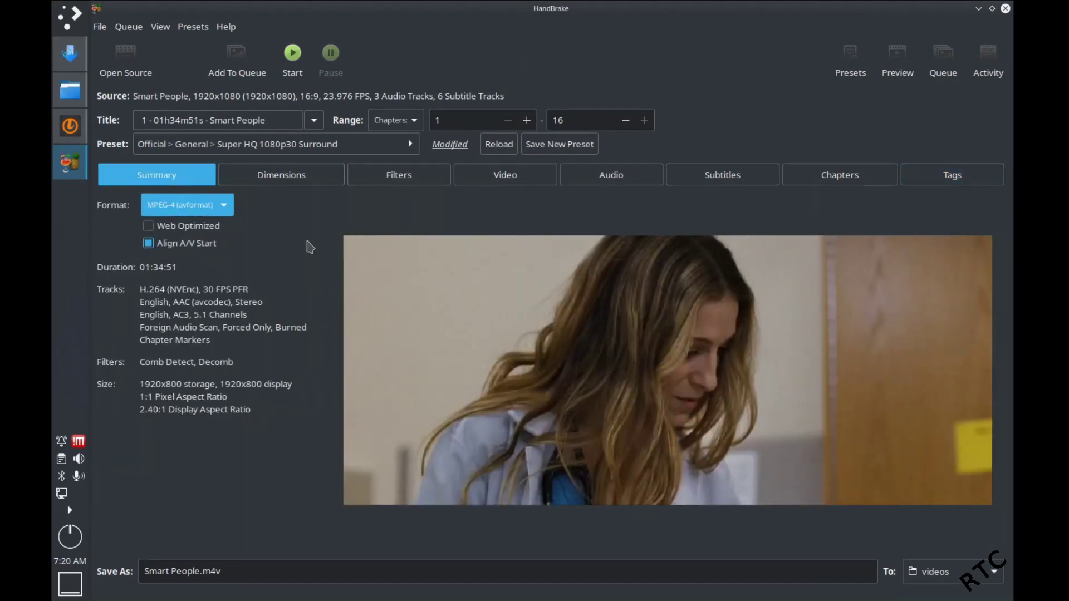
# Confirm H.264 (NVEnc) as the encoder and review the Summary showing 30 FPS PFR, 1920x800.
pyautogui.click(501, 176)
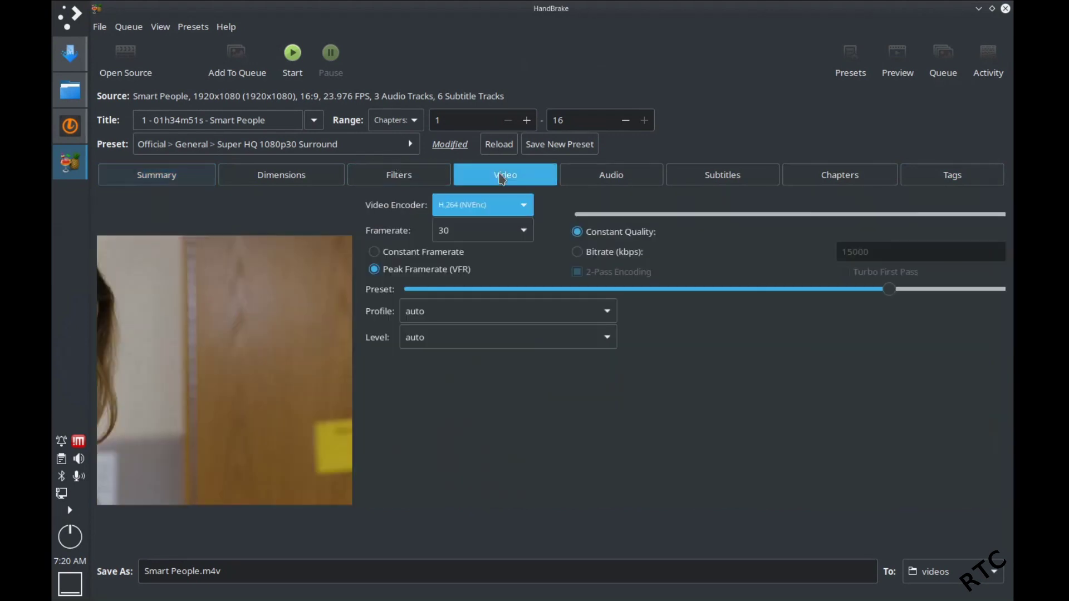
pyautogui.click(254, 209)
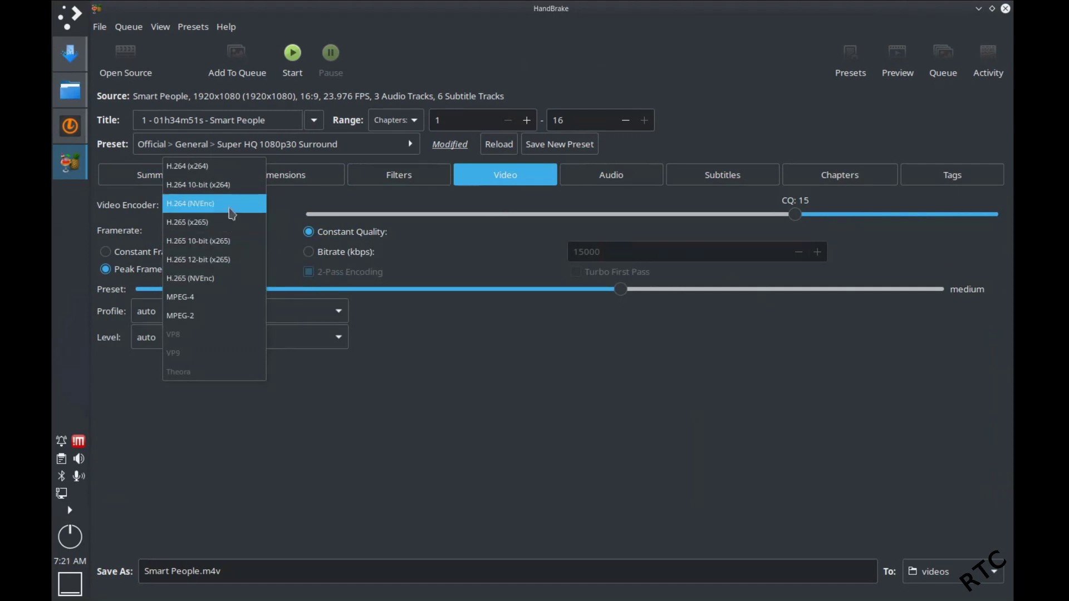
pyautogui.click(234, 204)
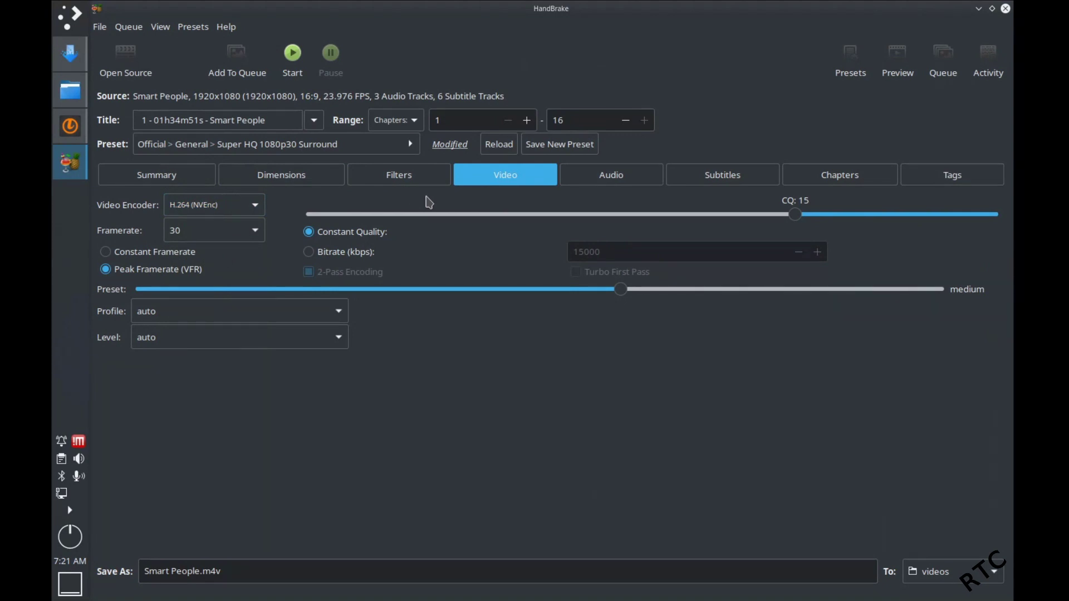
pyautogui.click(149, 181)
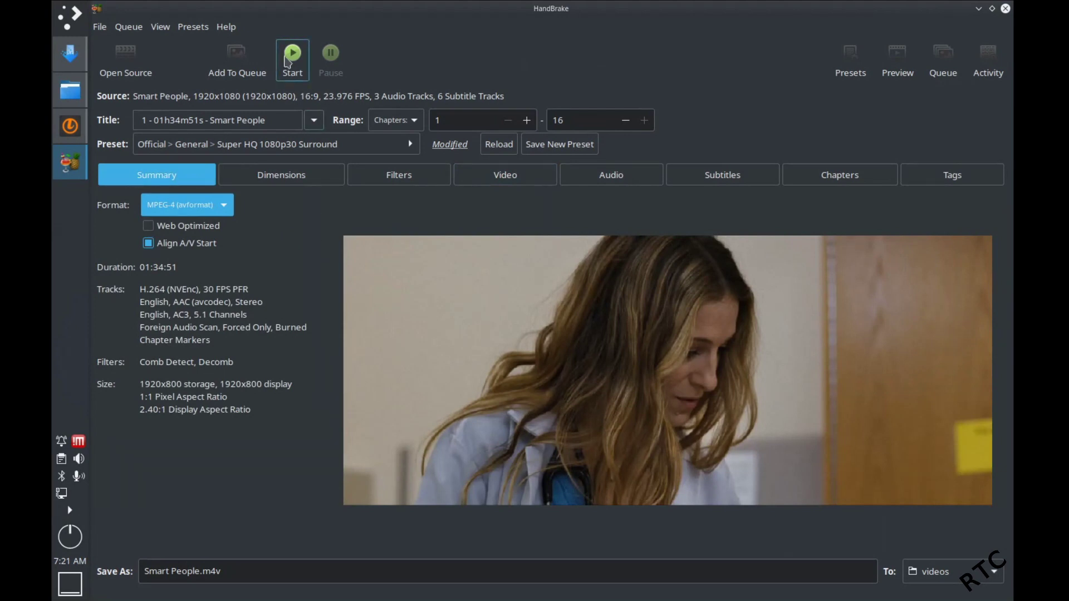
# Start the NVENC encode of Smart People.
pyautogui.click(288, 58)
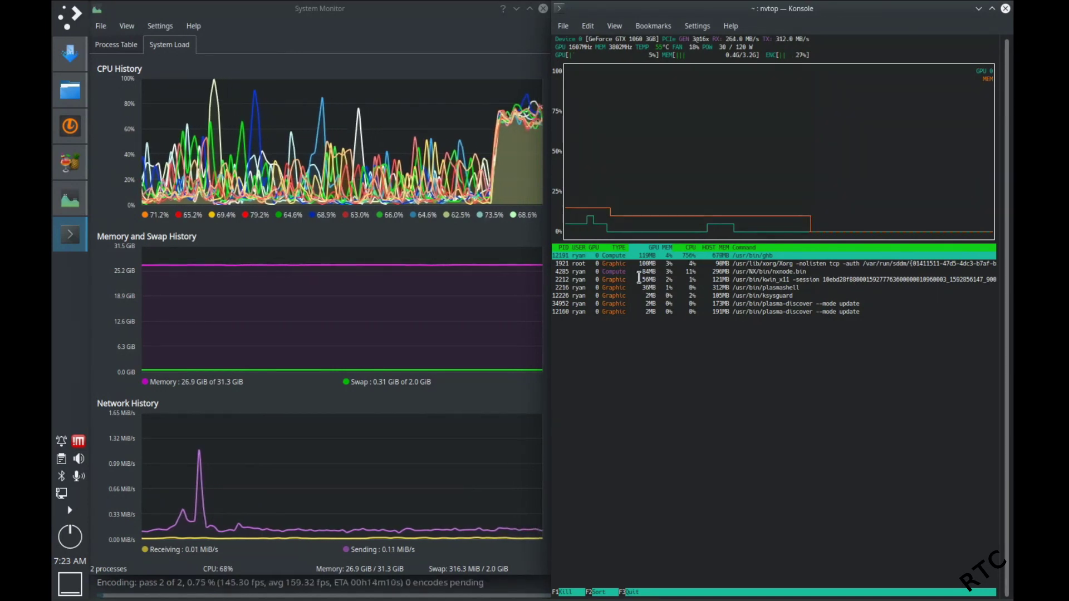
# Highlight the ghb compute process row in nvtop while the GPU encode runs.
pyautogui.moveTo(603, 272); pyautogui.dragTo(656, 272)
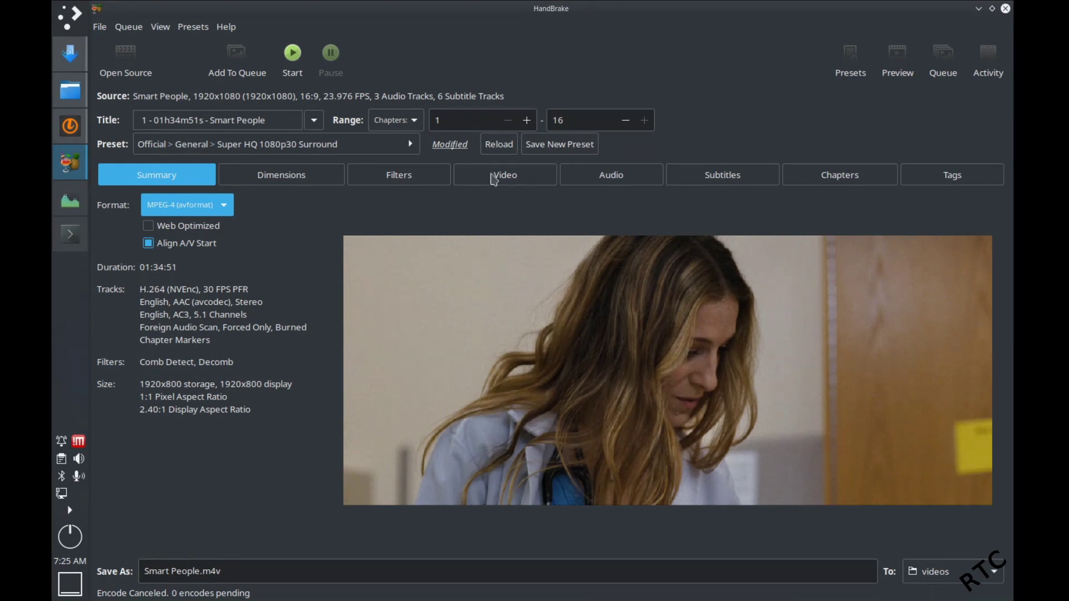
# Switch the video encoder back to the software H.264 (x264) encoder.
pyautogui.click(495, 176)
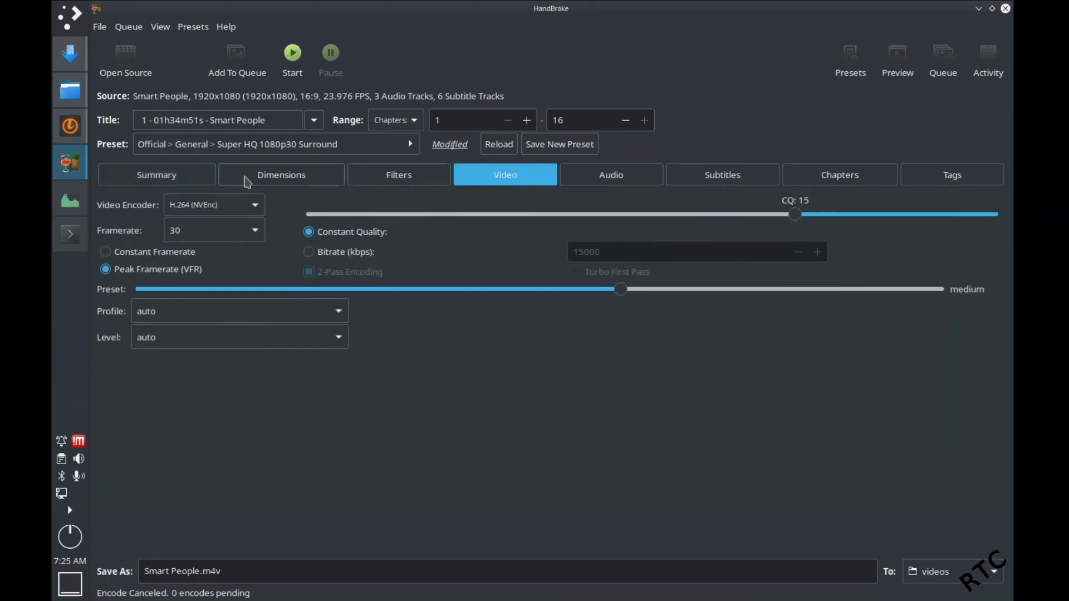
pyautogui.click(247, 205)
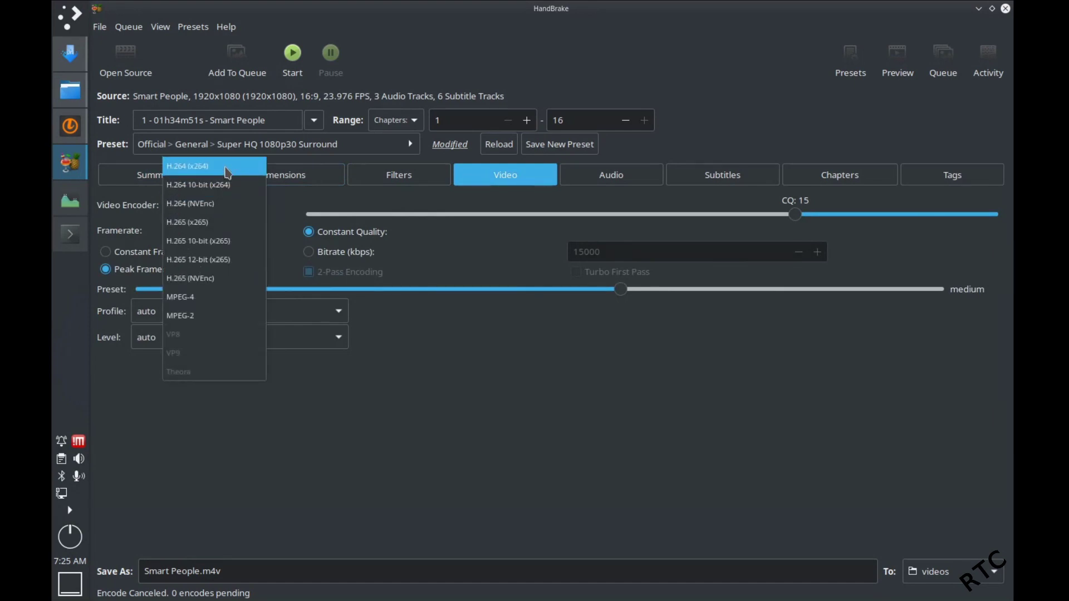
pyautogui.click(227, 173)
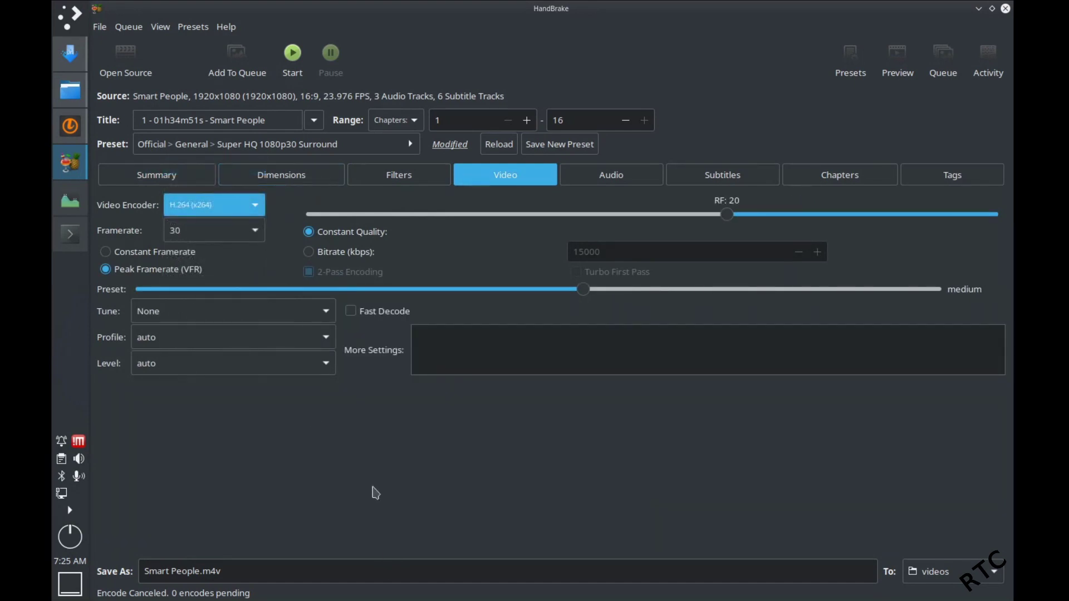
# Reapply Super HQ 1080p30 Surround, giving RF 18, veryslow, high profile, level 4.0.
pyautogui.click(348, 144)
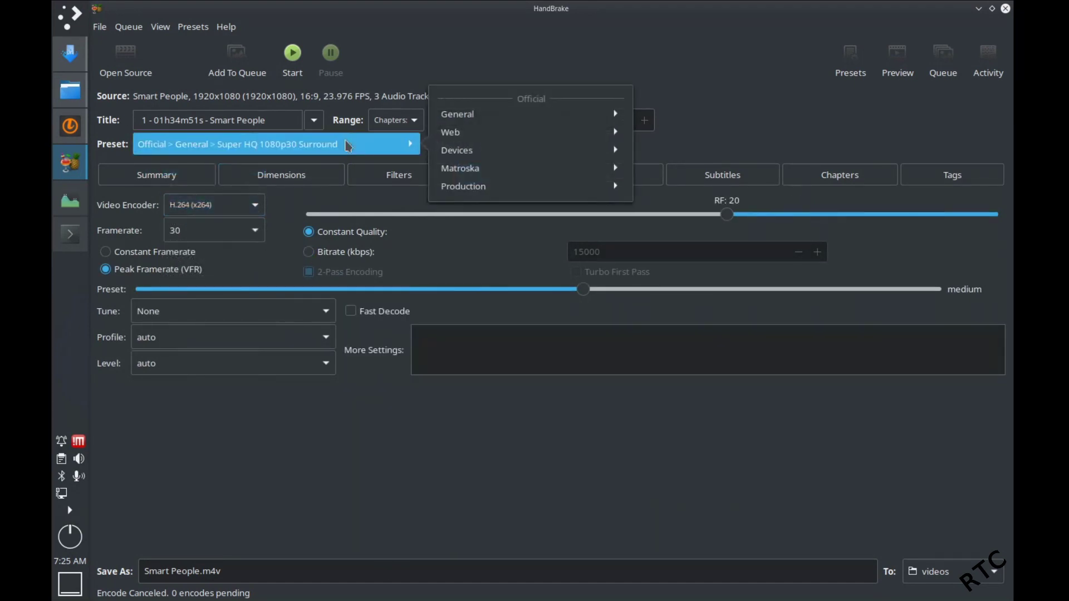
pyautogui.click(583, 121)
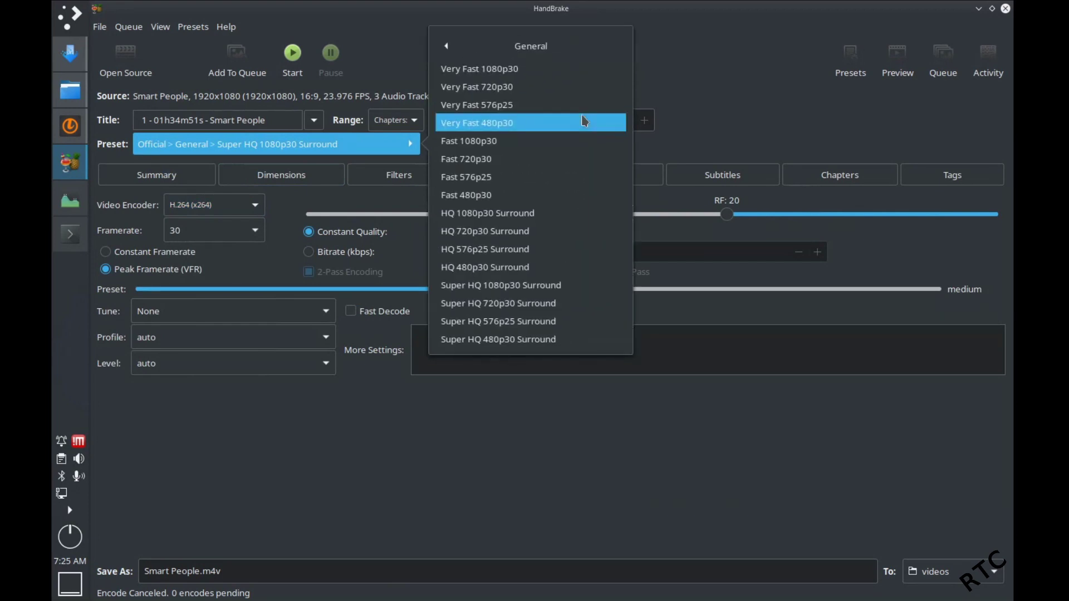
pyautogui.click(529, 287)
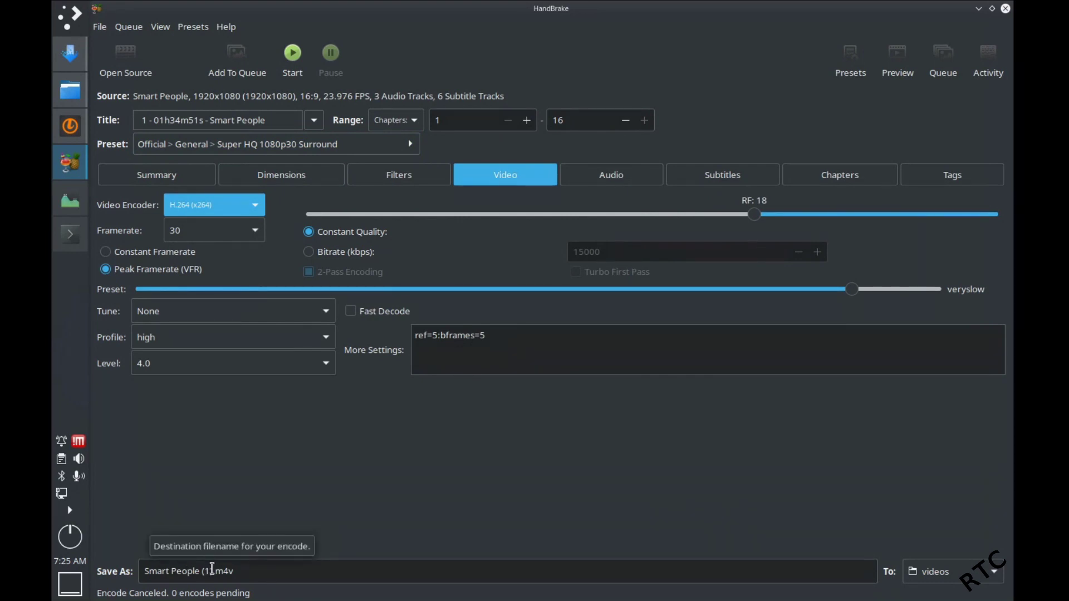
# Rename the output to Smart People-CPU.m4v, start the x264 encode, and bring up System Monitor.
pyautogui.click(212, 570)
pyautogui.press('BackSpace')
pyautogui.press('BackSpace')
pyautogui.press('BackSpace')
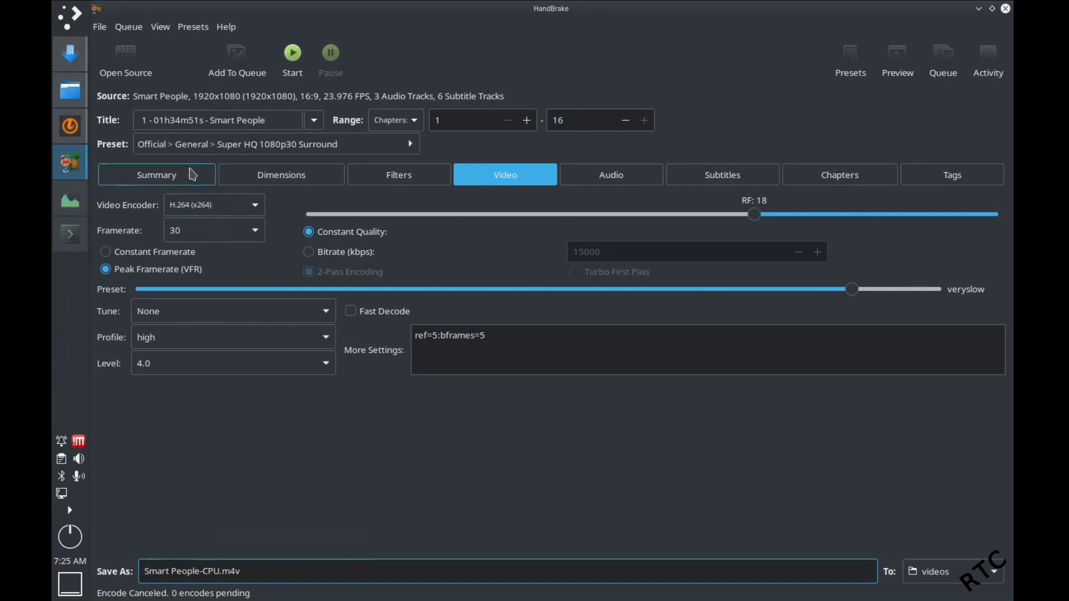
pyautogui.click(193, 173)
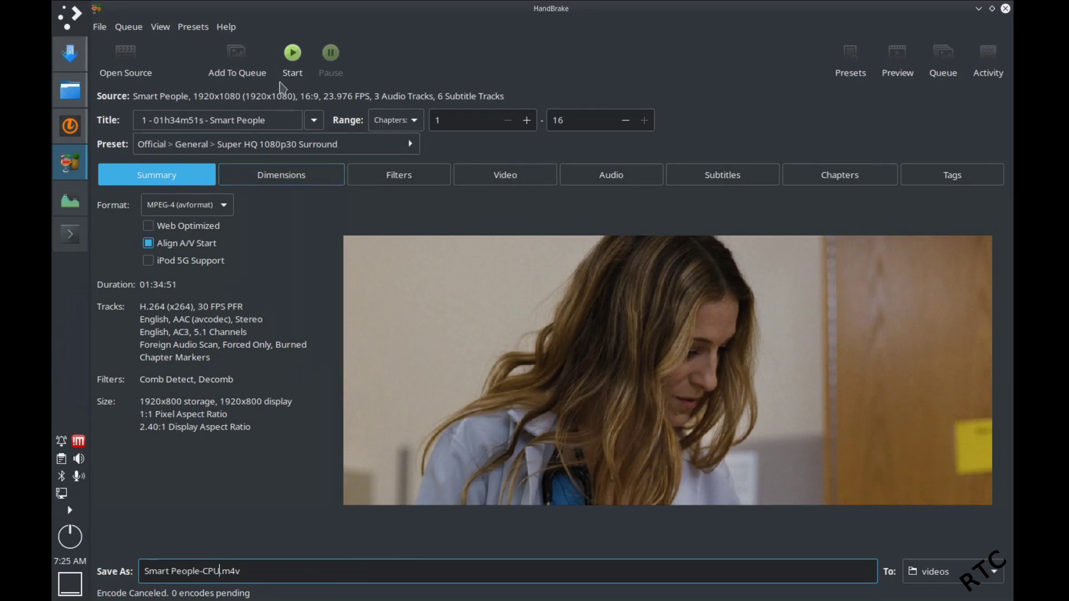
pyautogui.click(289, 62)
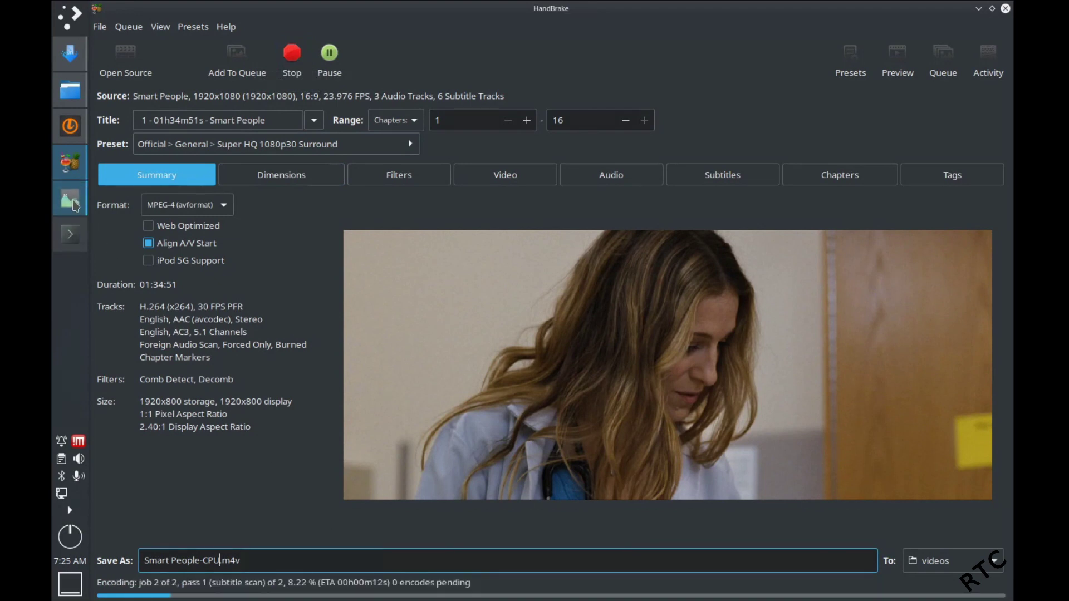
pyautogui.click(76, 207)
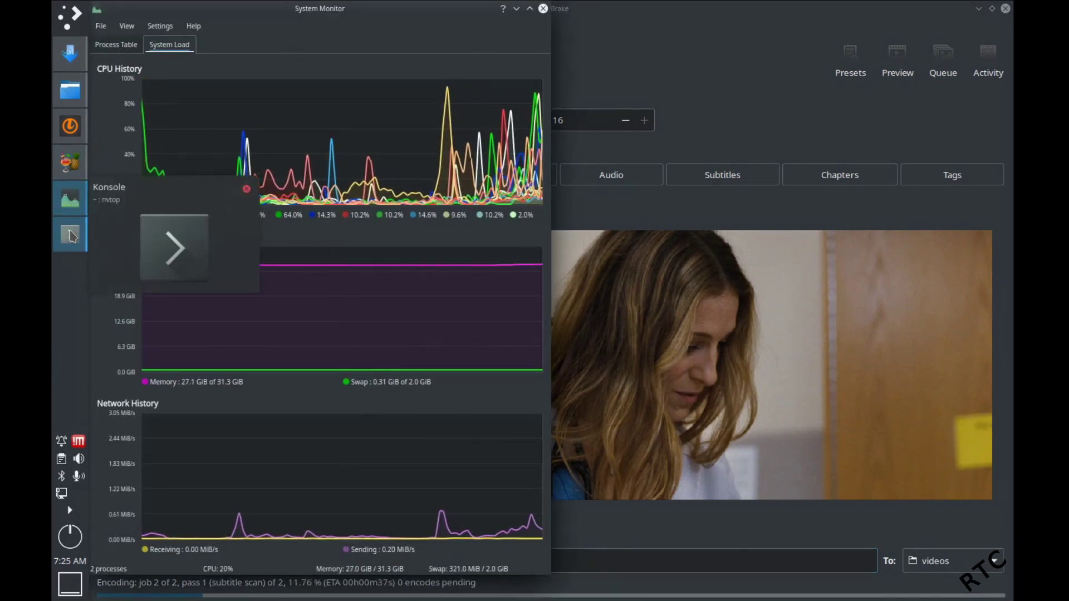
# Show the nvtop Konsole window docked top right beside System Monitor, GPU nearly idle.
pyautogui.click(71, 235)
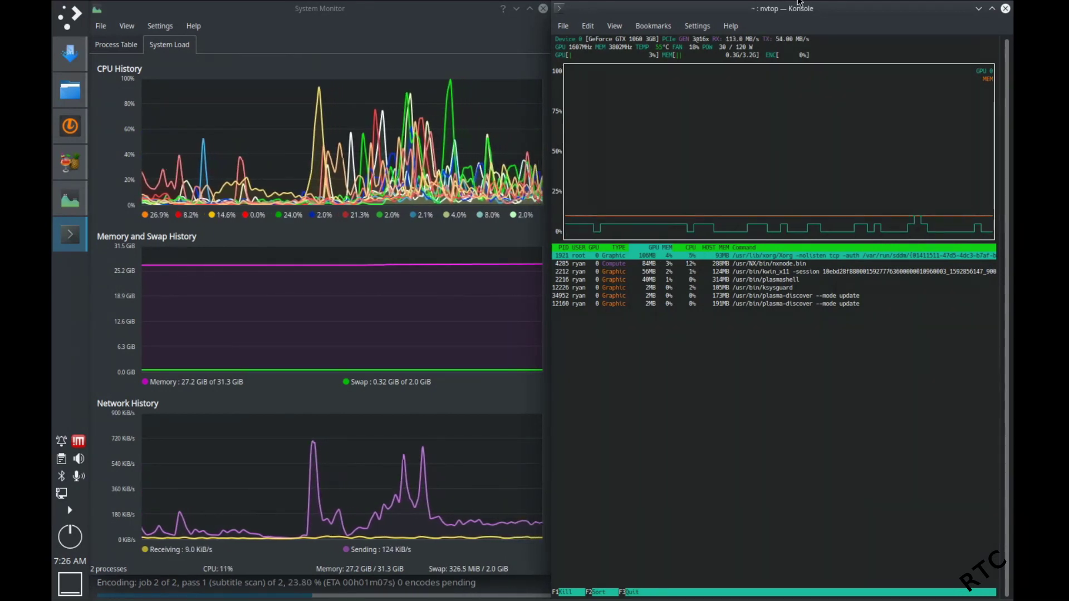
pyautogui.moveTo(787, 0); pyautogui.dragTo(787, 7)
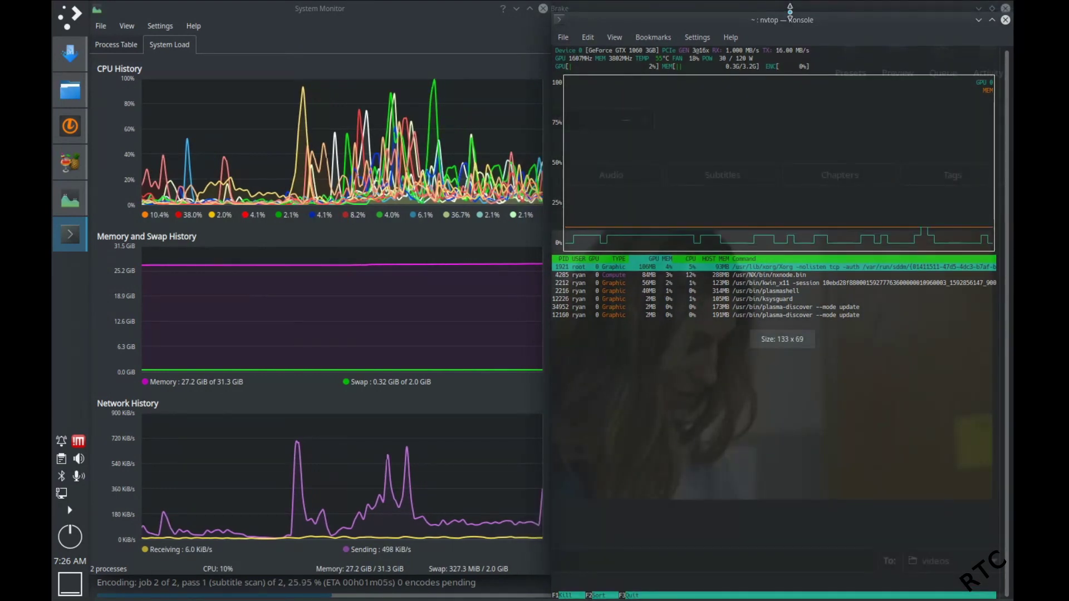
pyautogui.press('Escape')
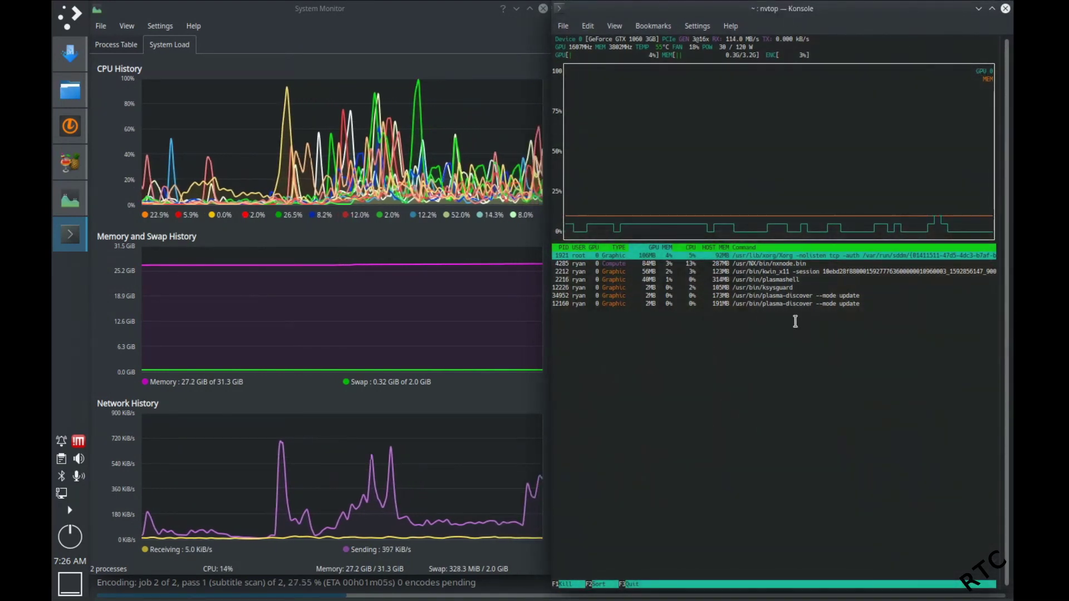